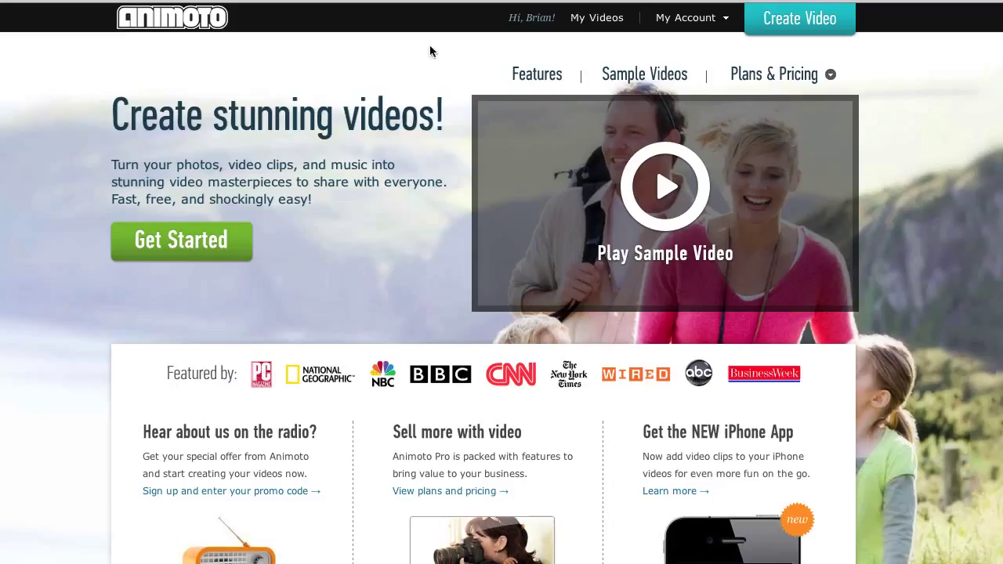
pyautogui.click(597, 19)
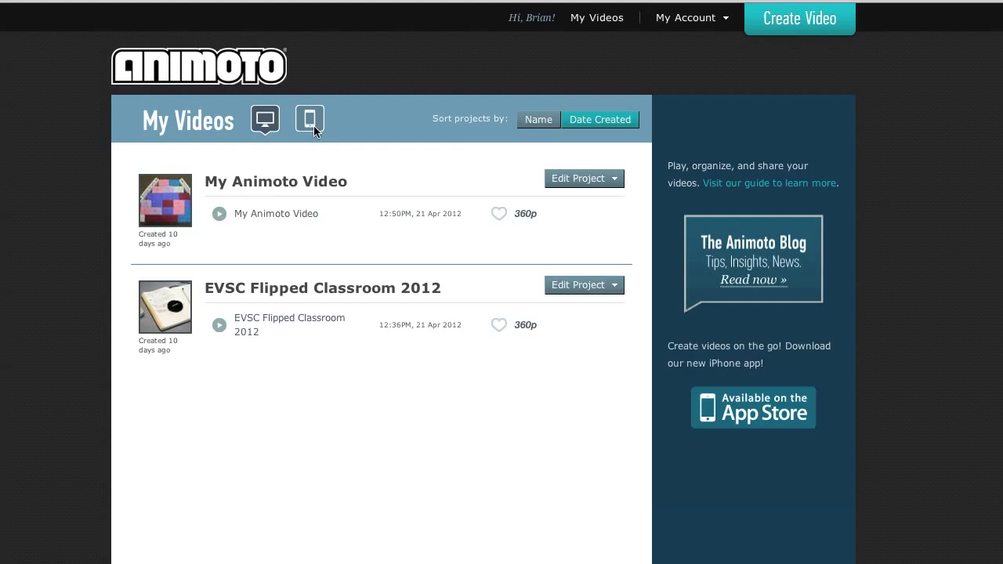
pyautogui.click(313, 126)
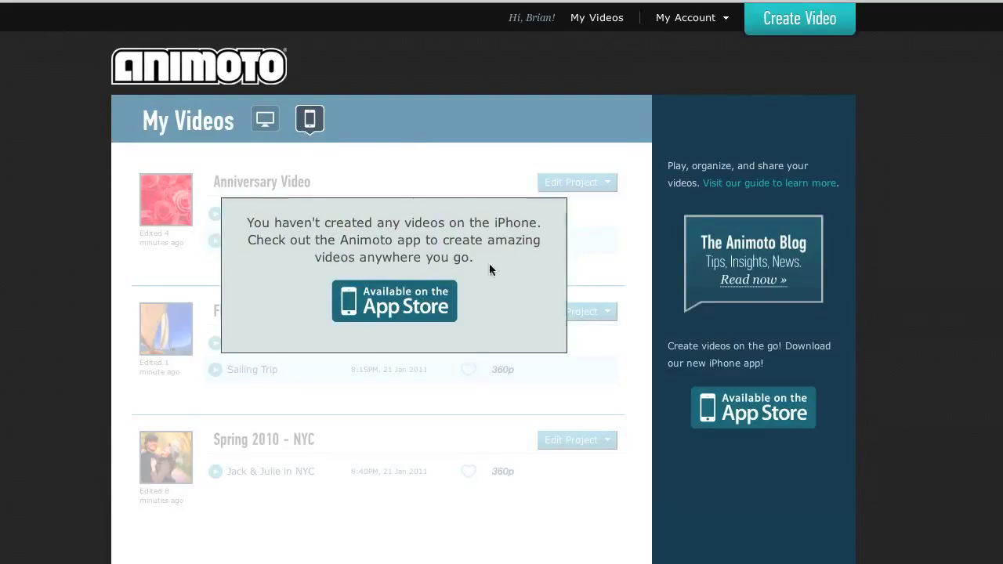
pyautogui.click(267, 122)
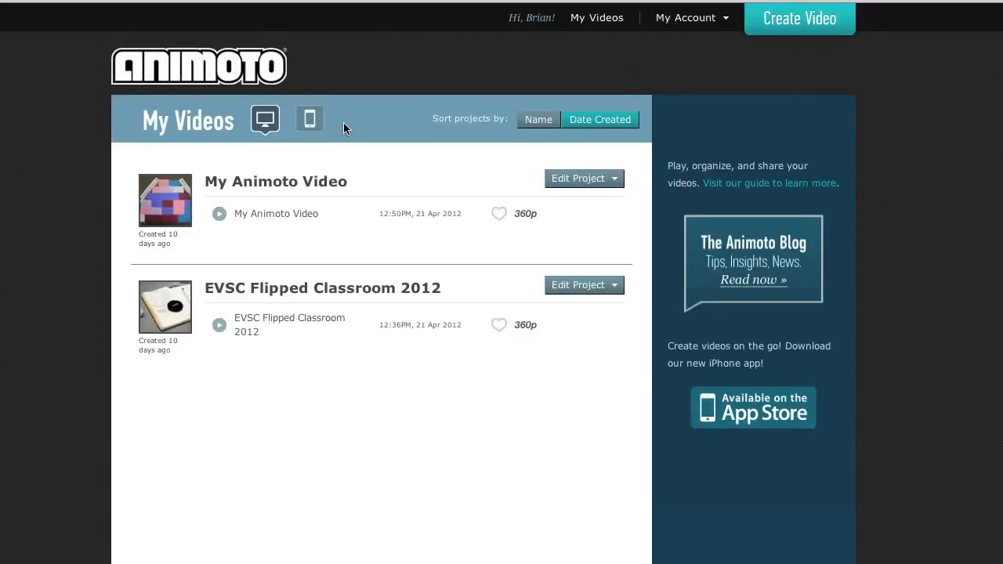
# Open the Actions dropdown on the EVSC Flipped Classroom 2012 row in My Videos
pyautogui.moveTo(376, 337)
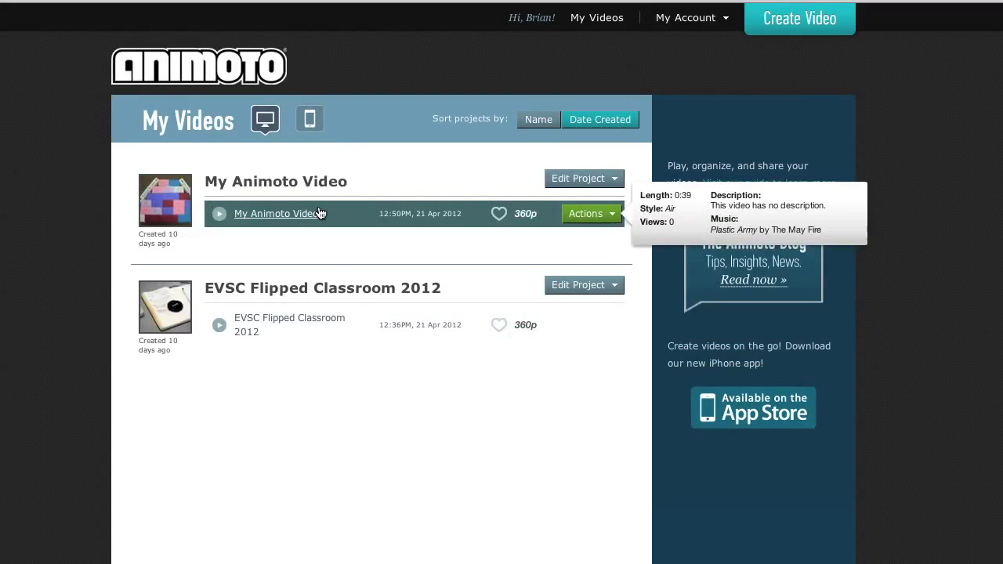
pyautogui.moveTo(321, 337)
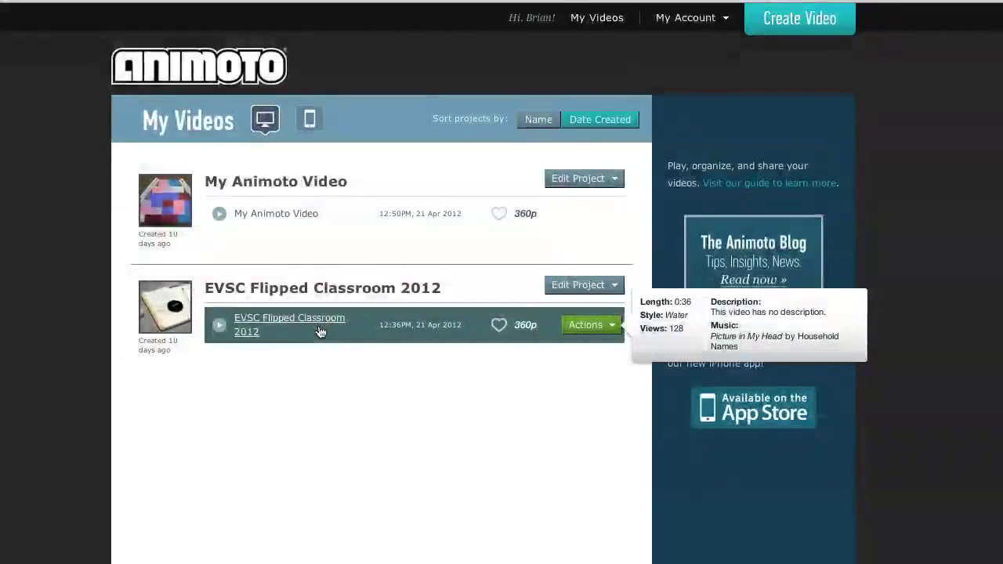
pyautogui.click(608, 327)
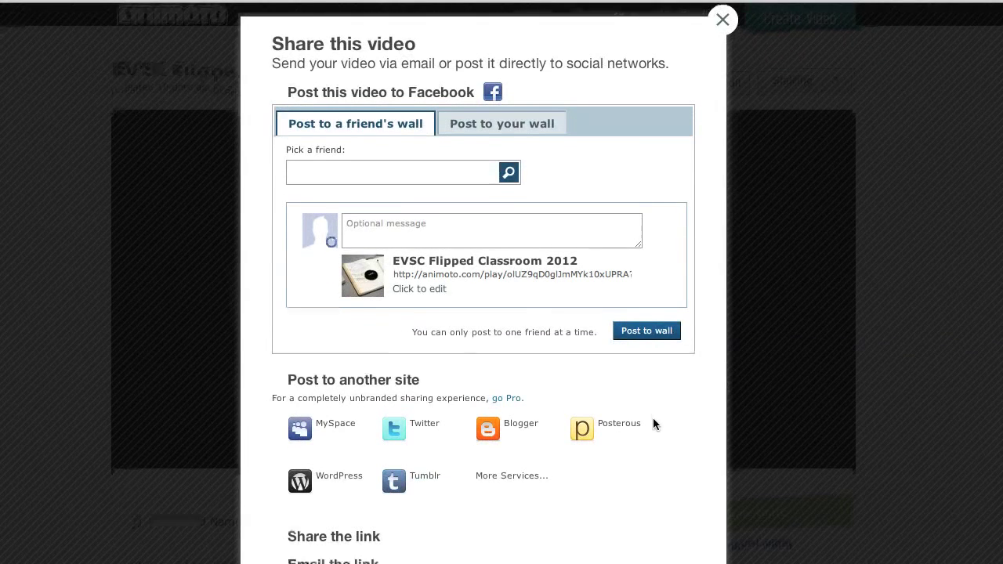
pyautogui.scroll(-5, 652, 425)
# In the share dialog, choose to post EVSC Flipped Classroom 2012 to your own Facebook wall
pyautogui.scroll(6, 652, 425)
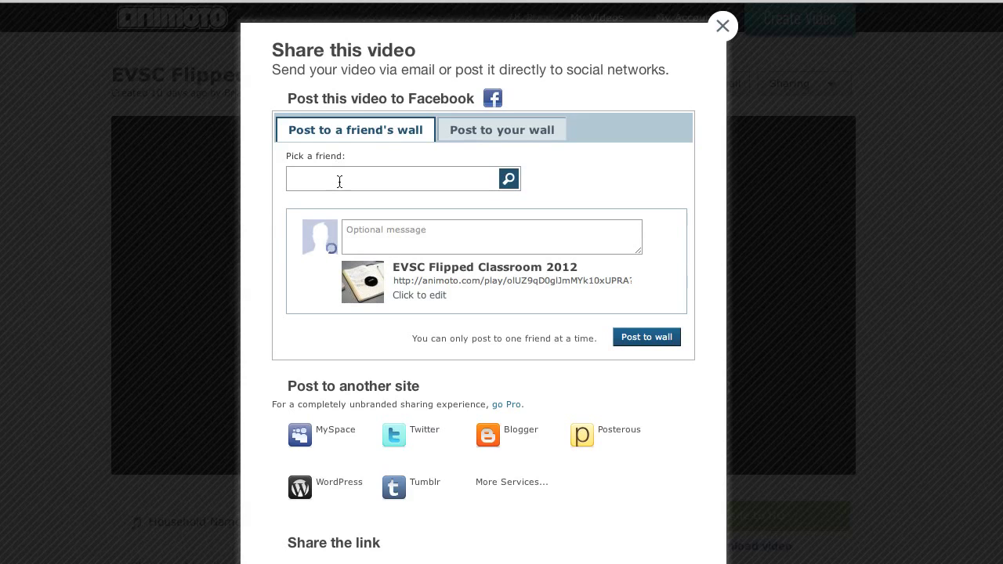
pyautogui.click(510, 130)
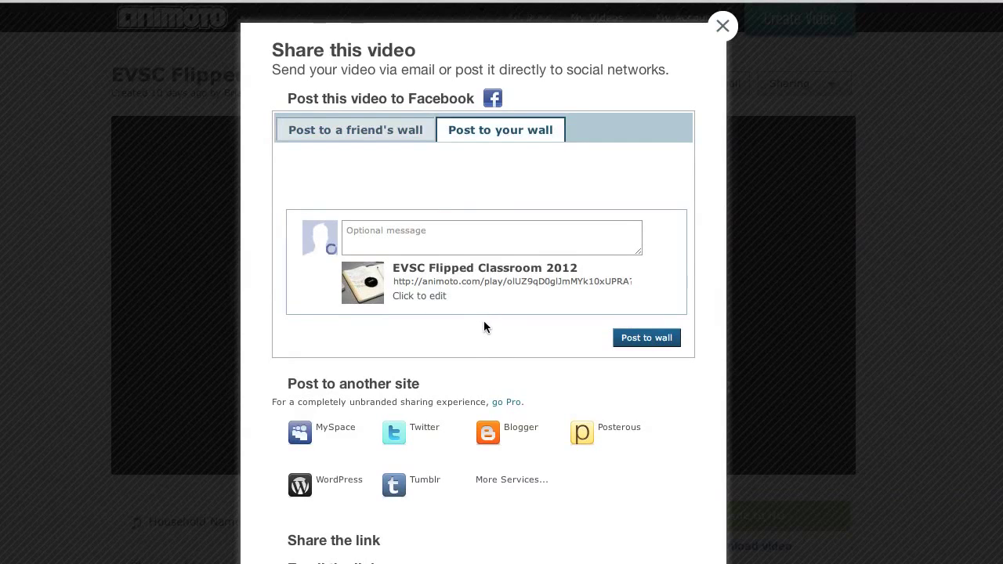
pyautogui.scroll(-1, 489, 335)
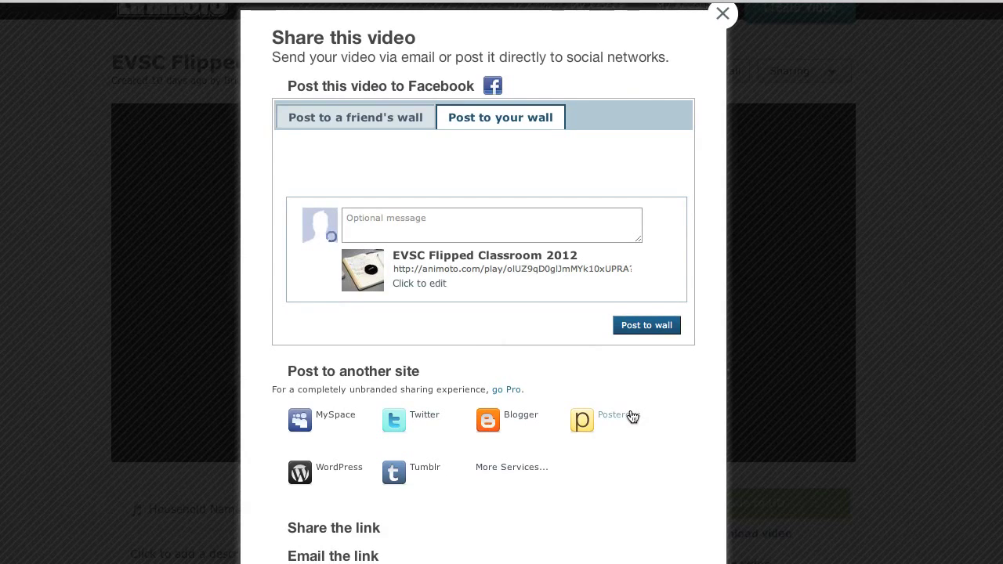
pyautogui.scroll(-2, 617, 427)
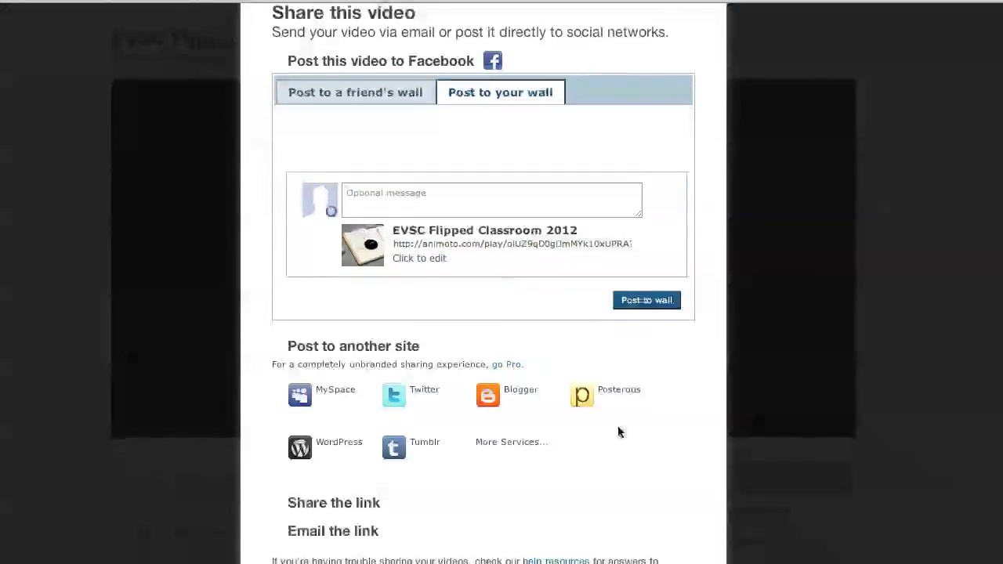
pyautogui.click(524, 443)
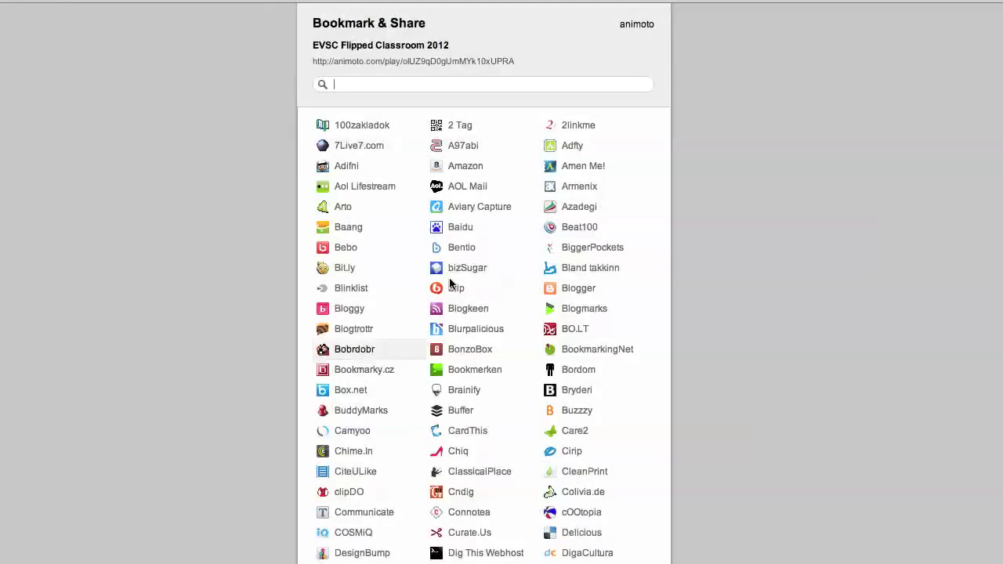
pyautogui.scroll(-15, 672, 264)
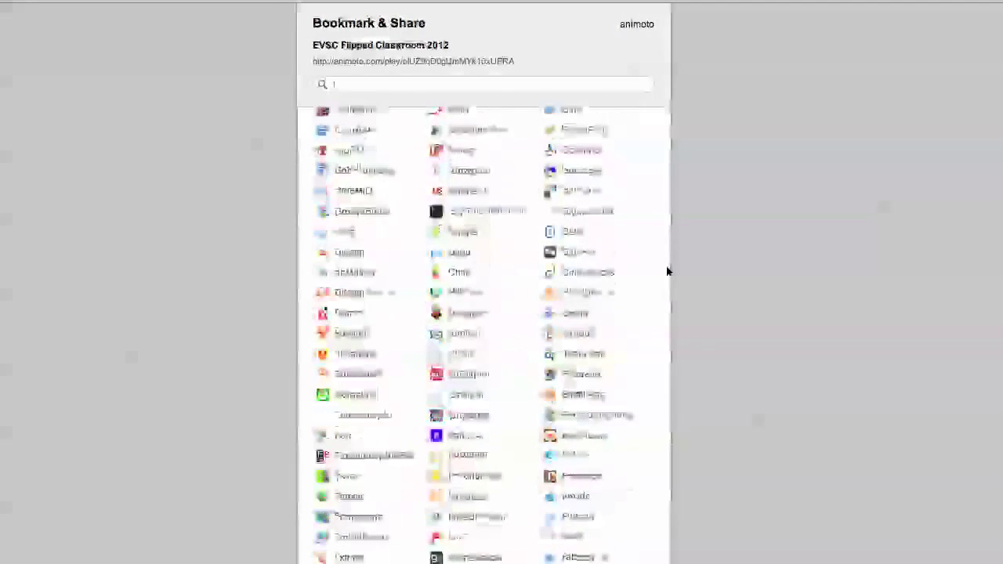
pyautogui.scroll(-5, 662, 282)
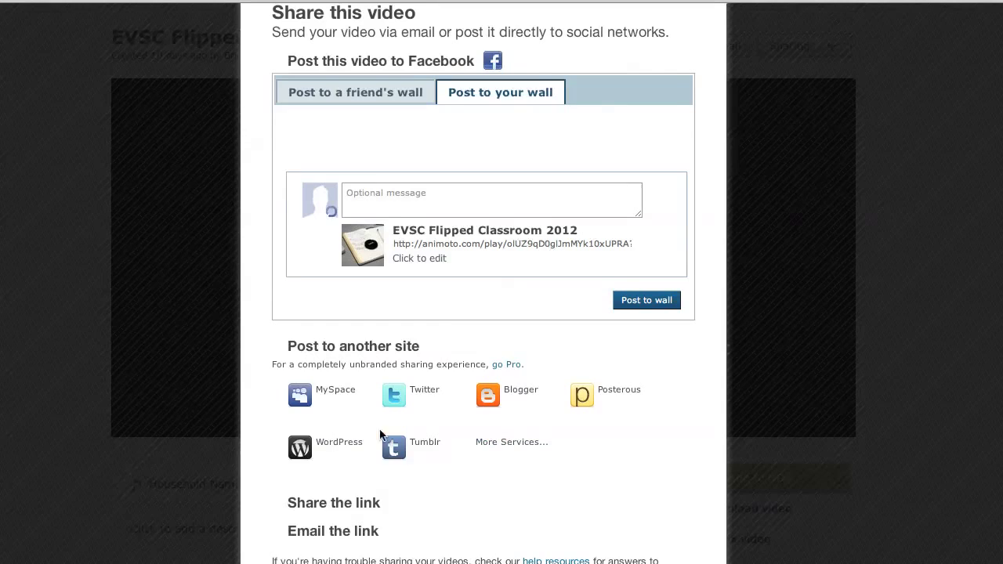
# Copy the video's share link from the Share this video dialog
pyautogui.scroll(-1, 543, 426)
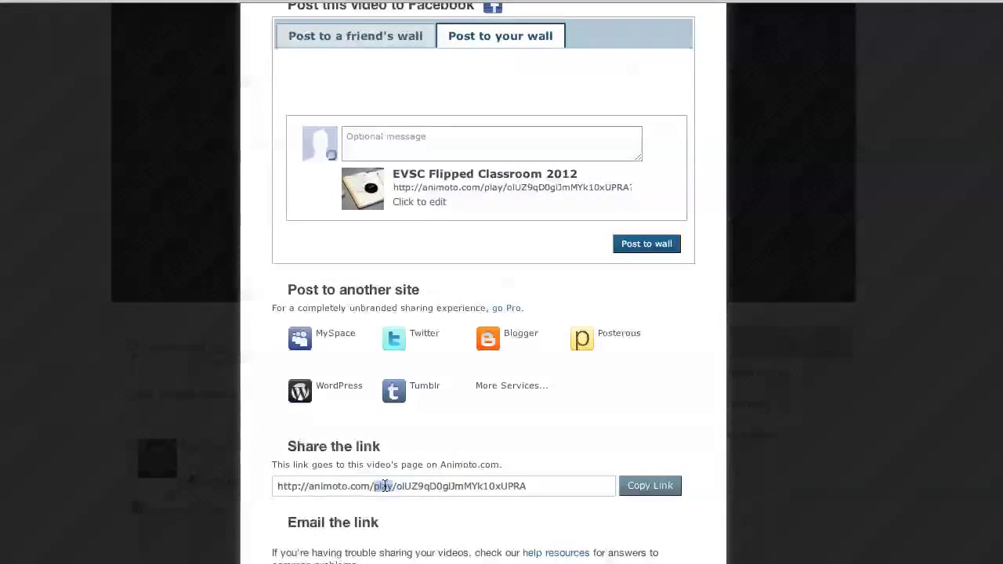
pyautogui.rightClick(447, 487)
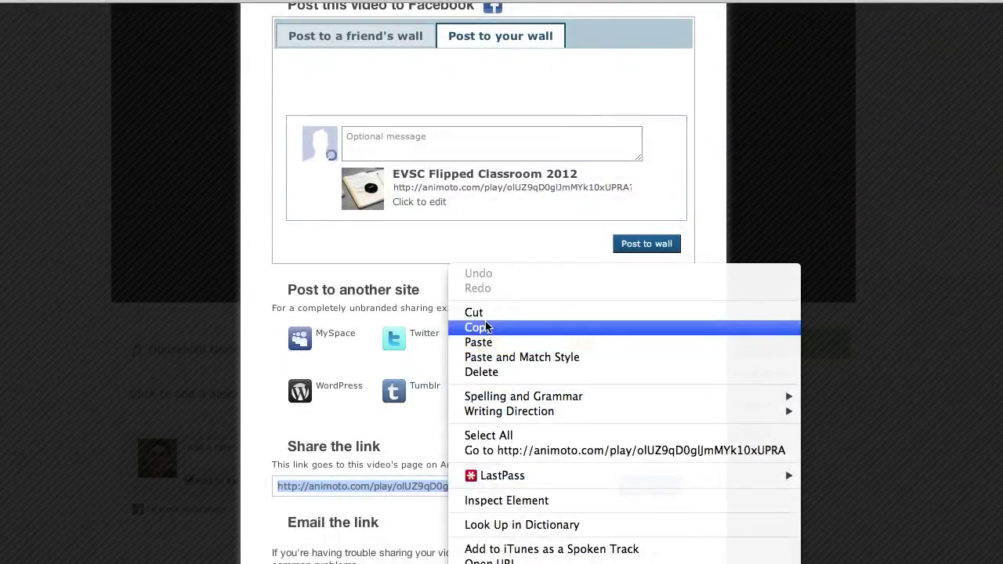
pyautogui.click(406, 513)
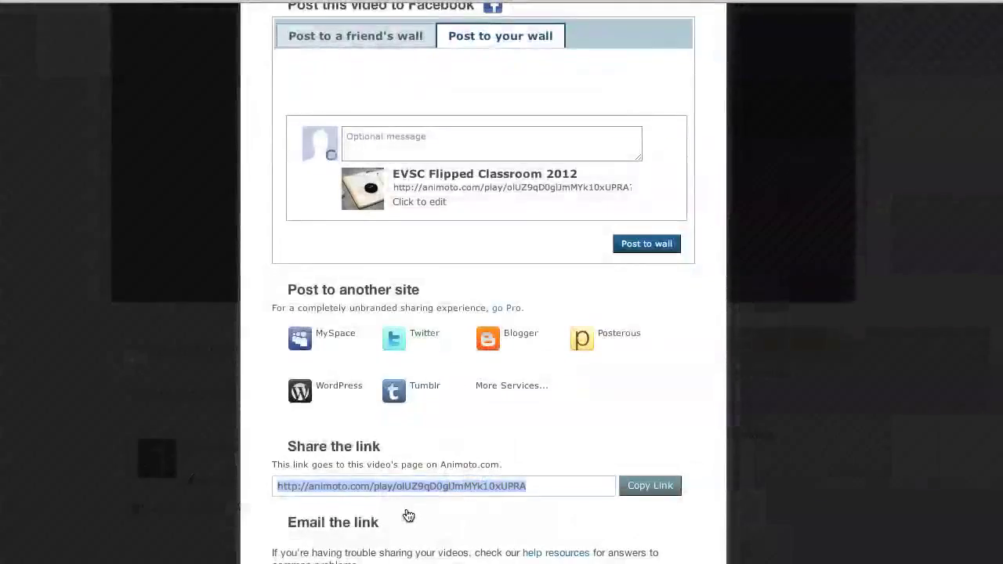
# Expand the 'Email the link' section to show the To and Message fields
pyautogui.scroll(-1, 406, 513)
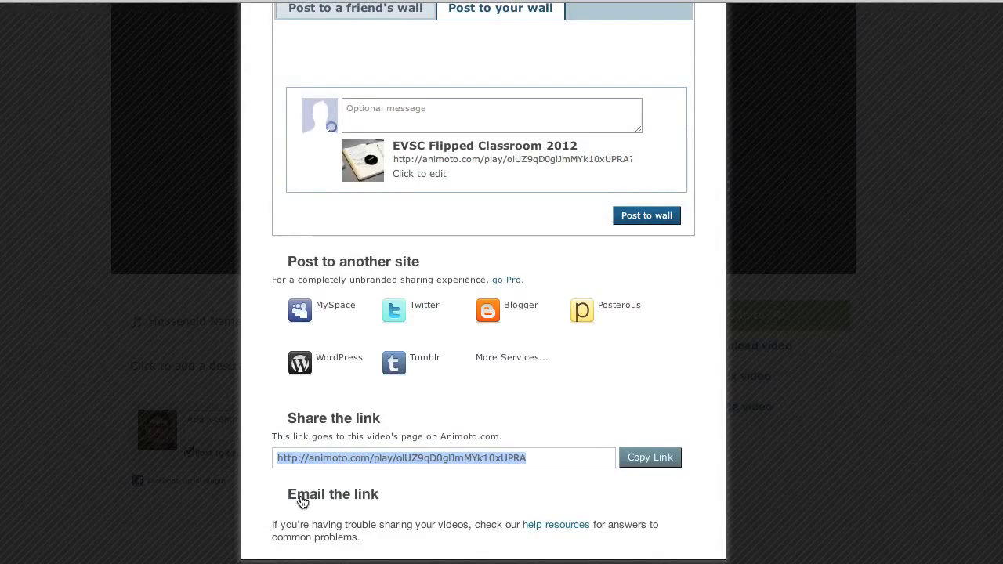
pyautogui.click(356, 495)
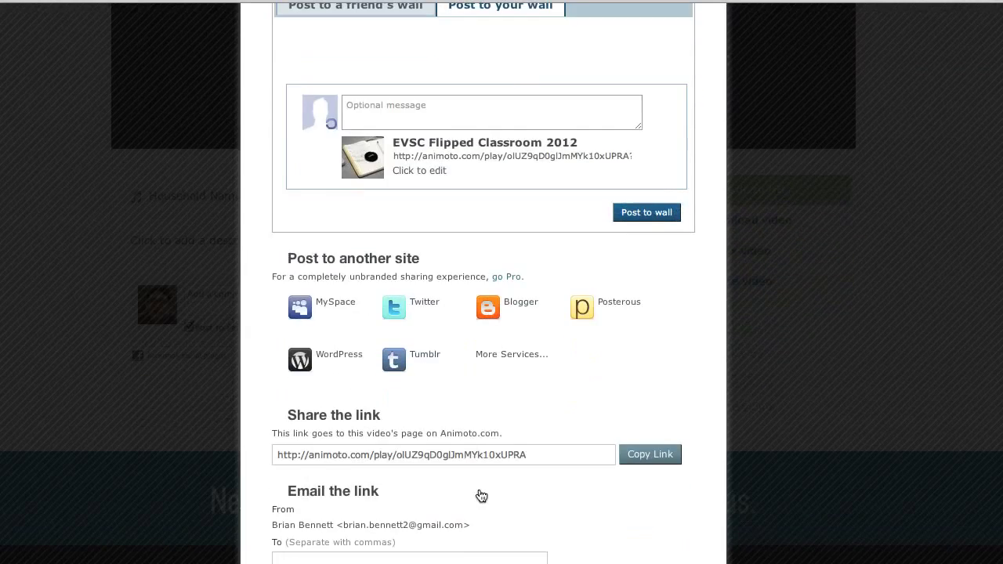
pyautogui.scroll(-5, 481, 496)
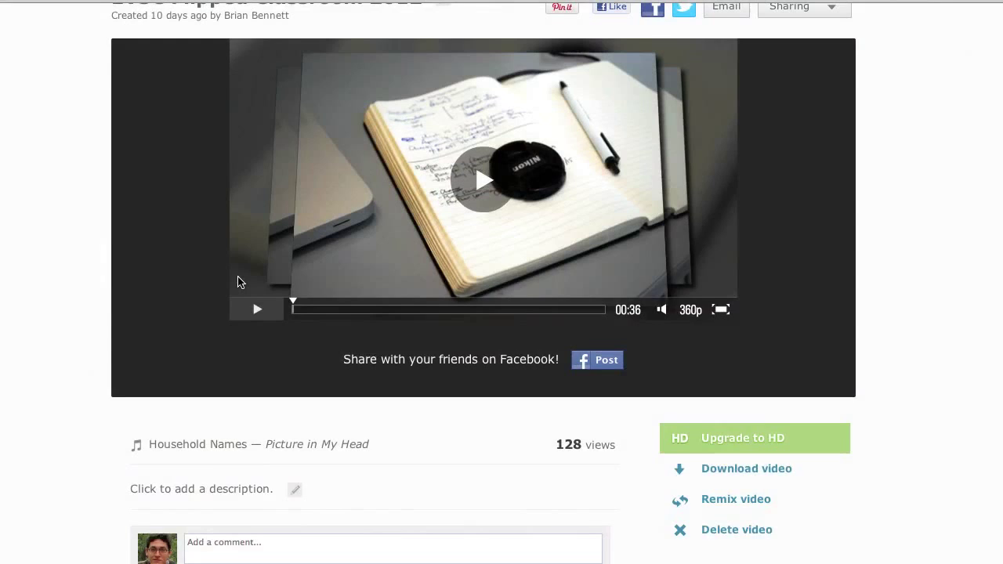
pyautogui.scroll(1, 240, 280)
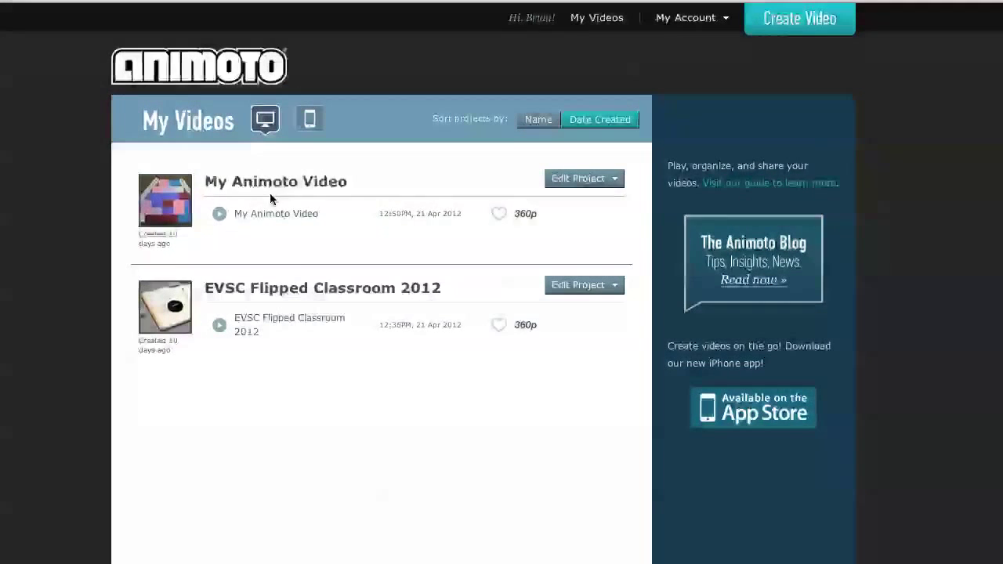
# Back on the video page, open the Sharing menu with Copy Link, Embed Code and Export options
pyautogui.moveTo(278, 321)
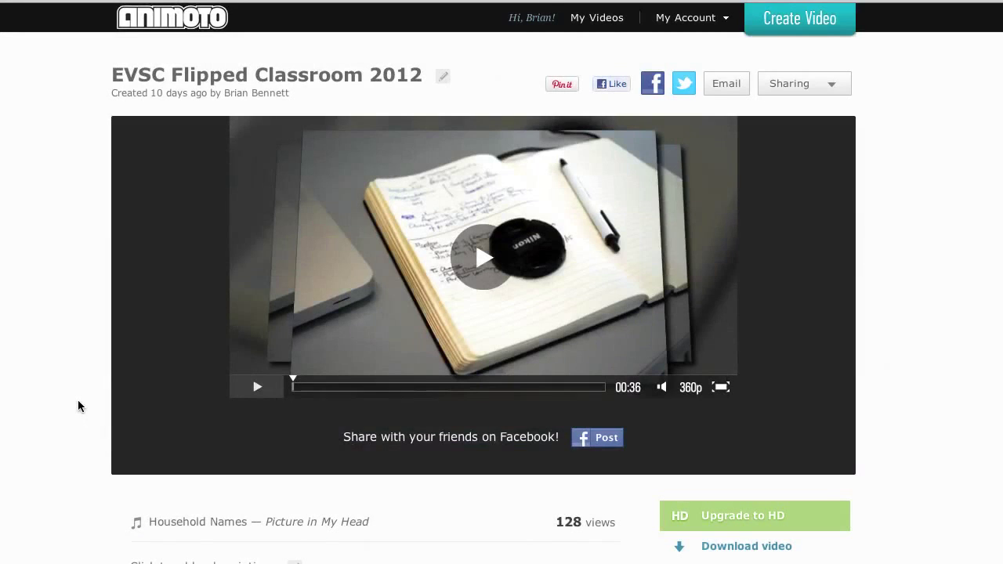
pyautogui.scroll(-2, 78, 405)
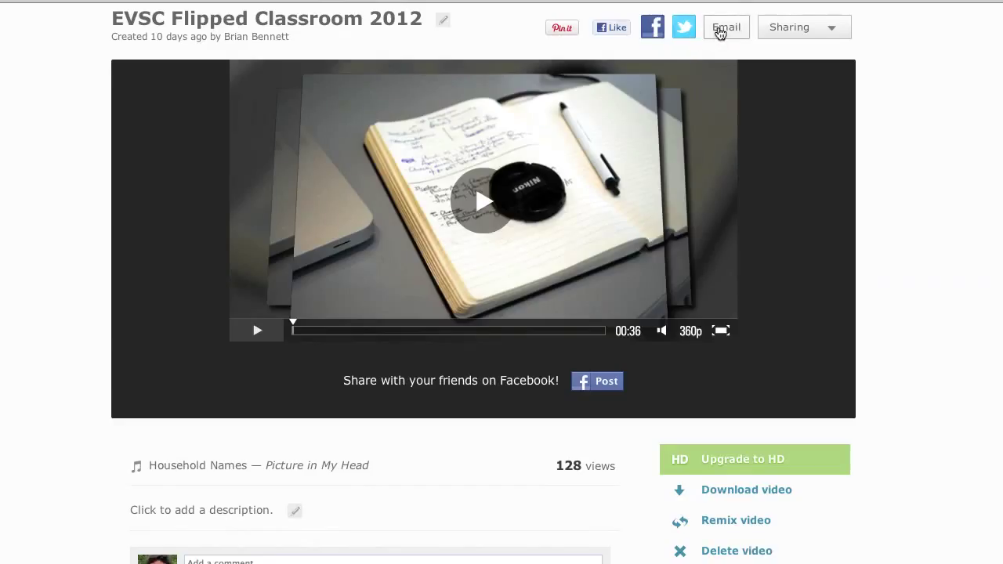
pyautogui.click(824, 32)
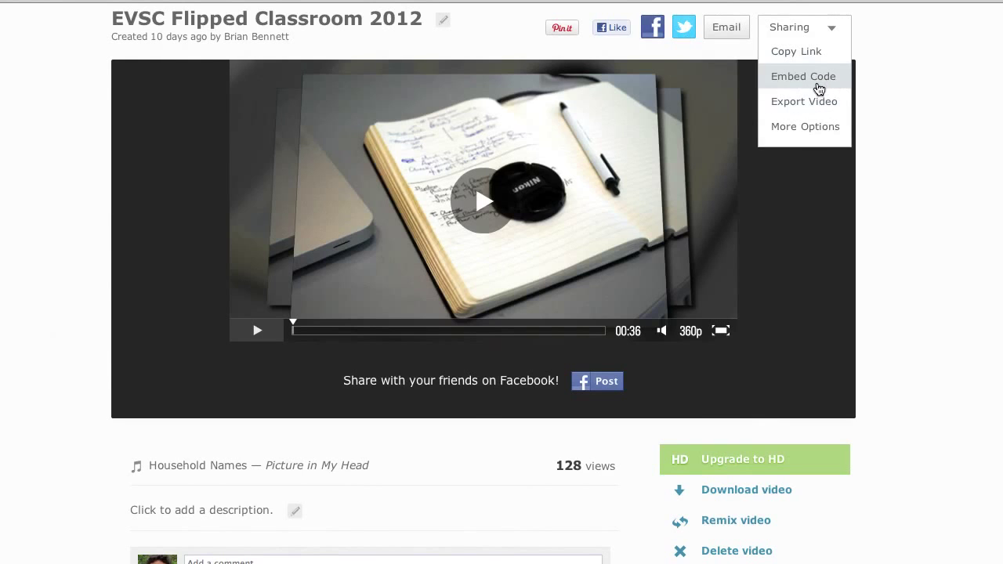
# Choose Embed Code and copy the EVSC Flipped Classroom 2012 embed code
pyautogui.click(819, 88)
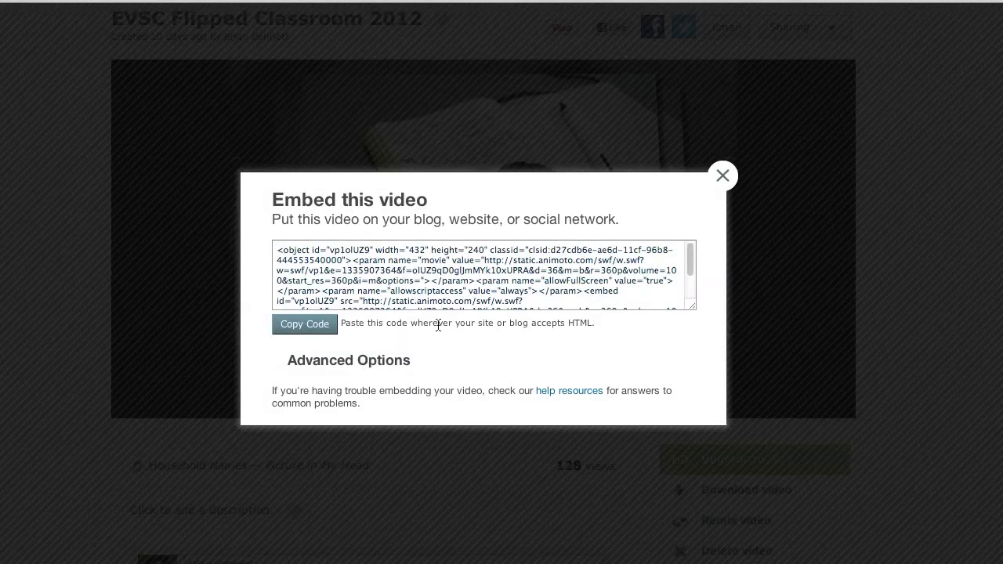
pyautogui.click(310, 325)
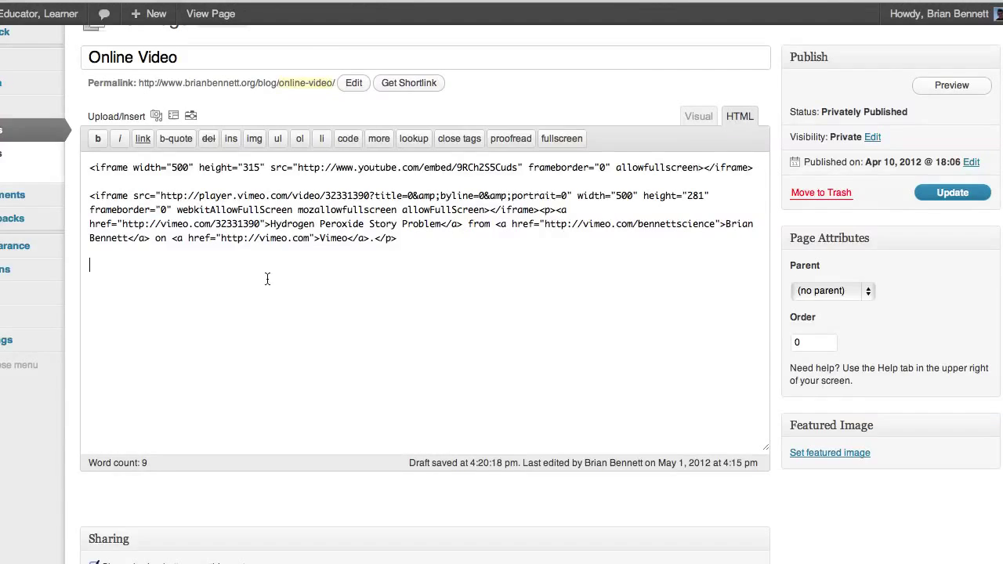
# Paste the Animoto embed code below the iframes on the Online Video page and update it
pyautogui.rightClick(171, 278)
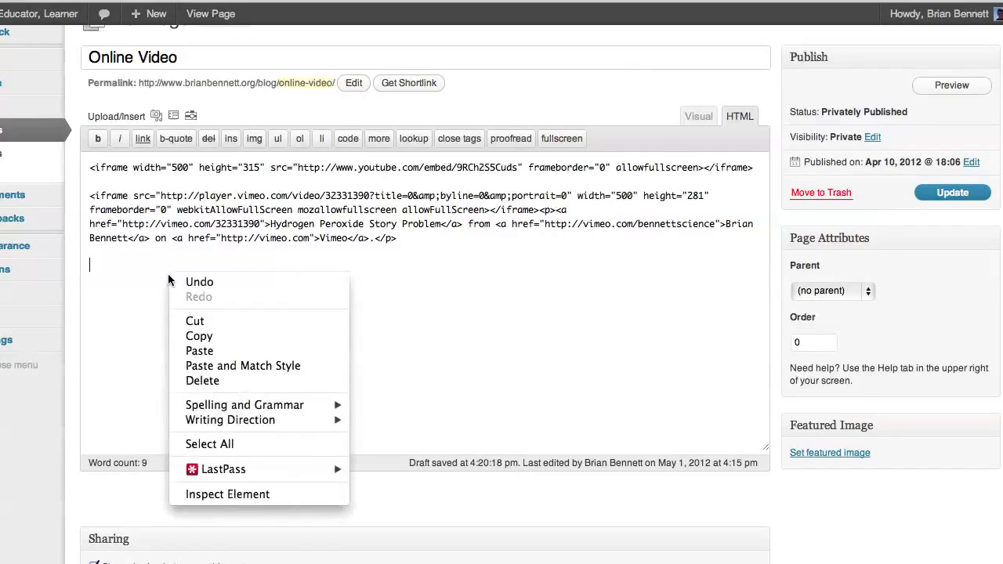
pyautogui.click(227, 352)
pyautogui.click(961, 194)
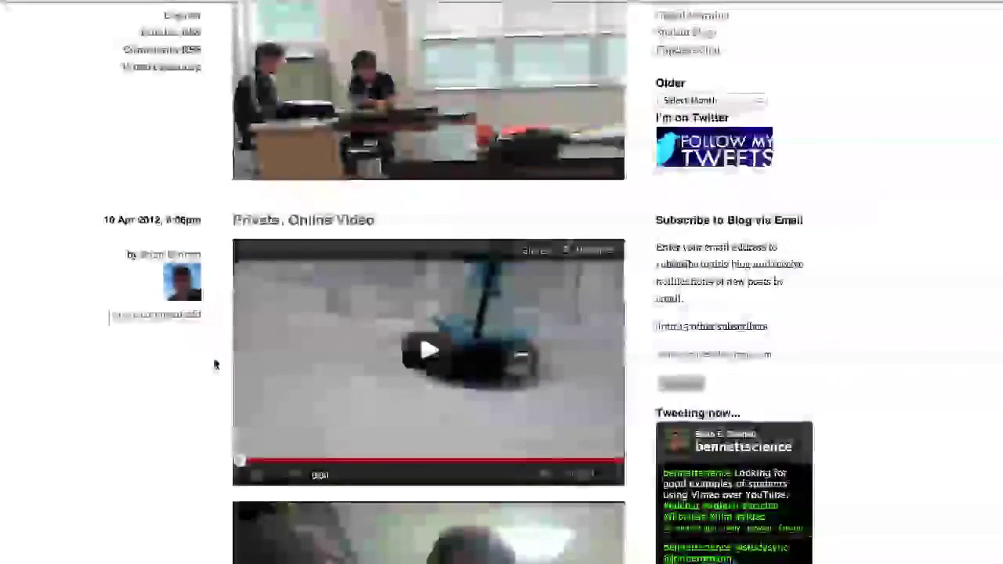
pyautogui.scroll(-6, 177, 318)
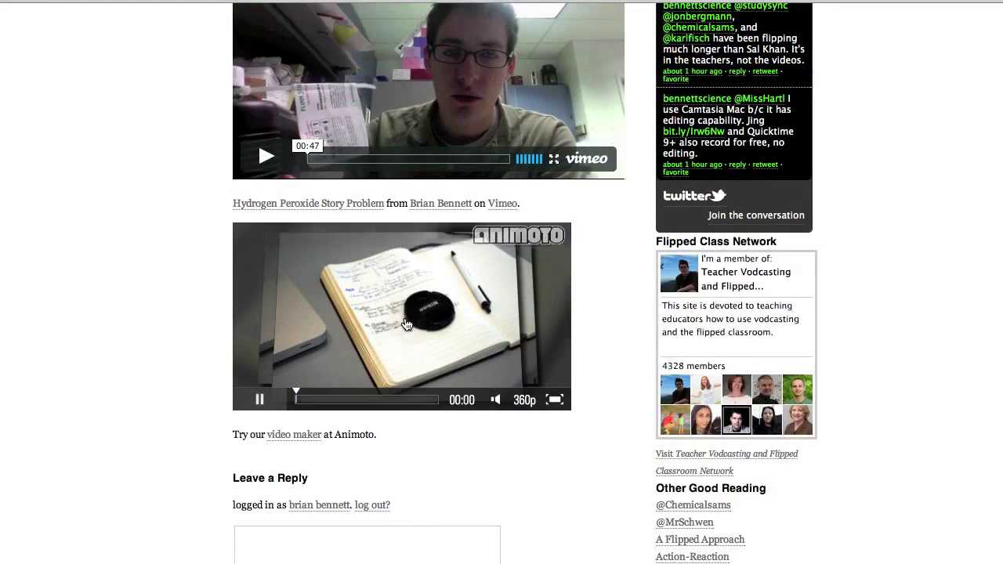
# Play and then pause the embedded Animoto video on the live Online Video page
pyautogui.click(260, 401)
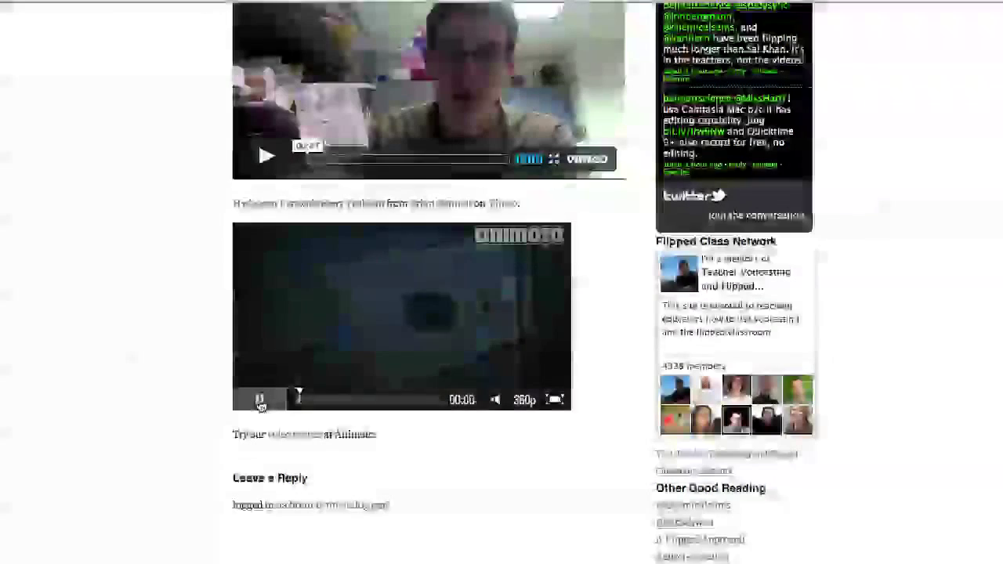
pyautogui.click(257, 401)
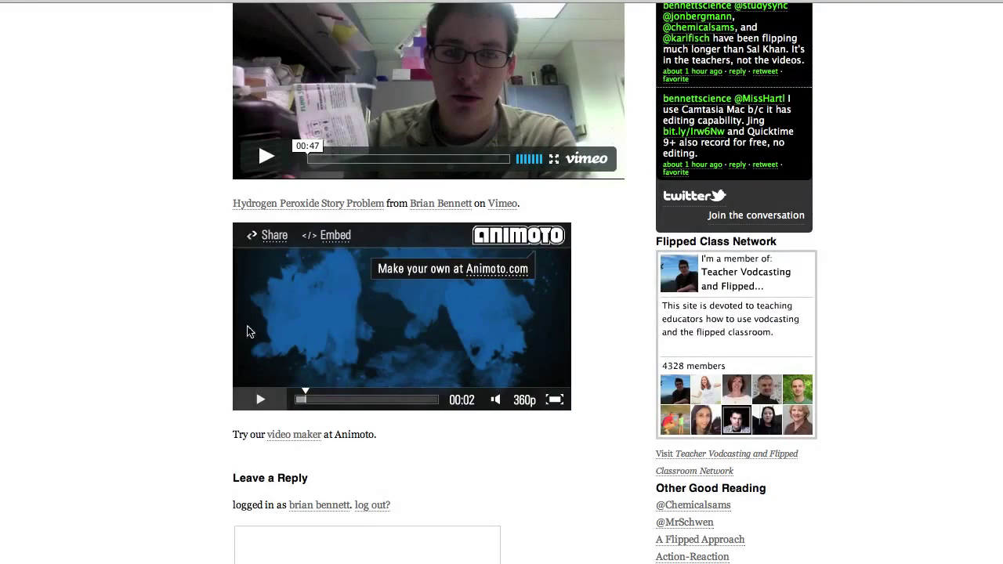
pyautogui.scroll(5, 176, 312)
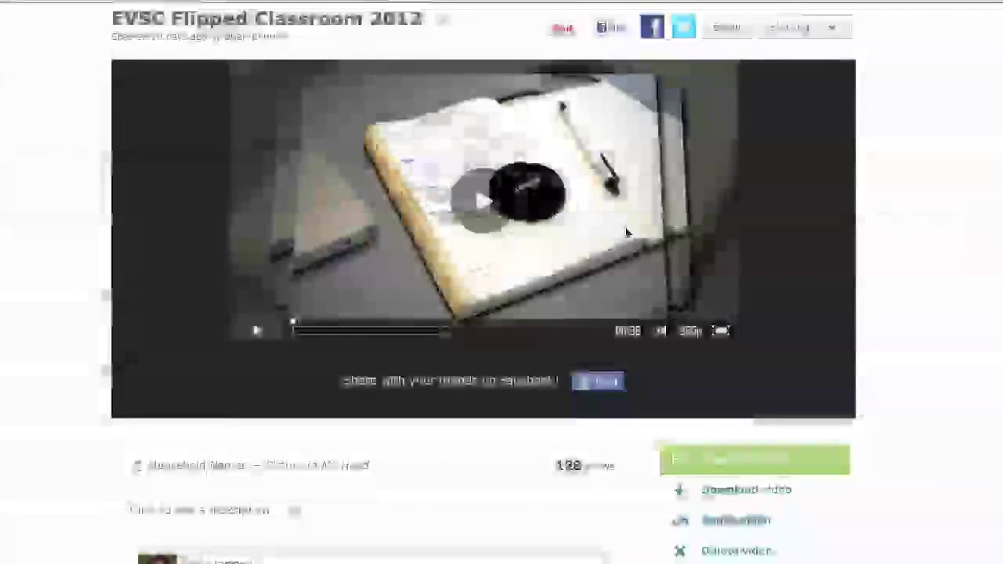
# Open the EVSC Flipped Classroom 2012 actions list with Remix, Download, Share and Embed
pyautogui.scroll(1, 881, 116)
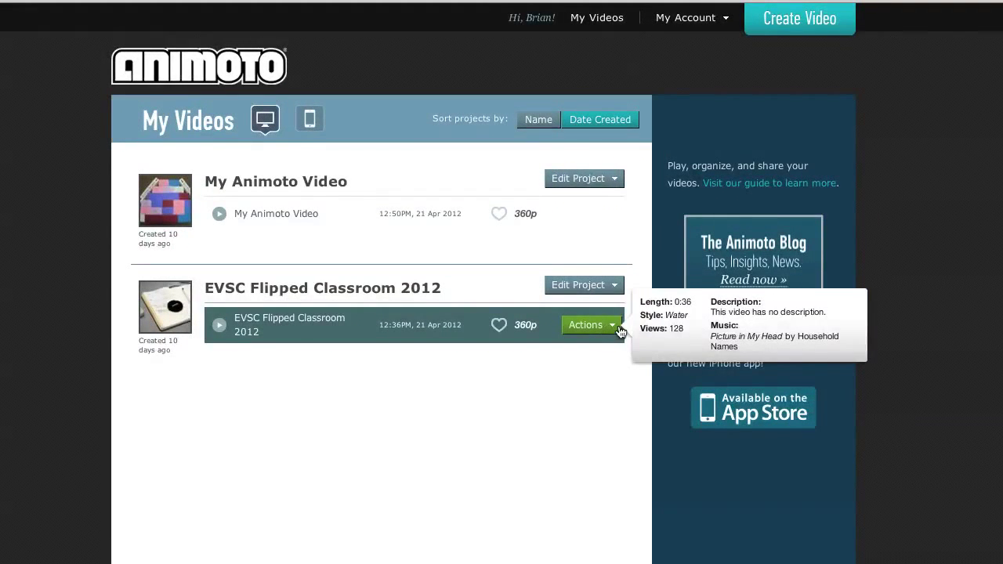
pyautogui.click(619, 326)
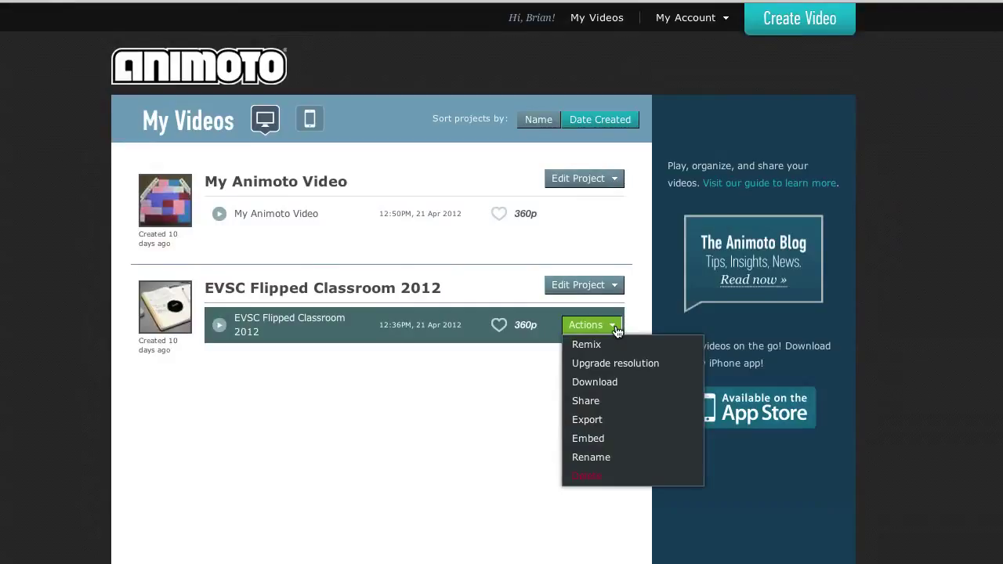